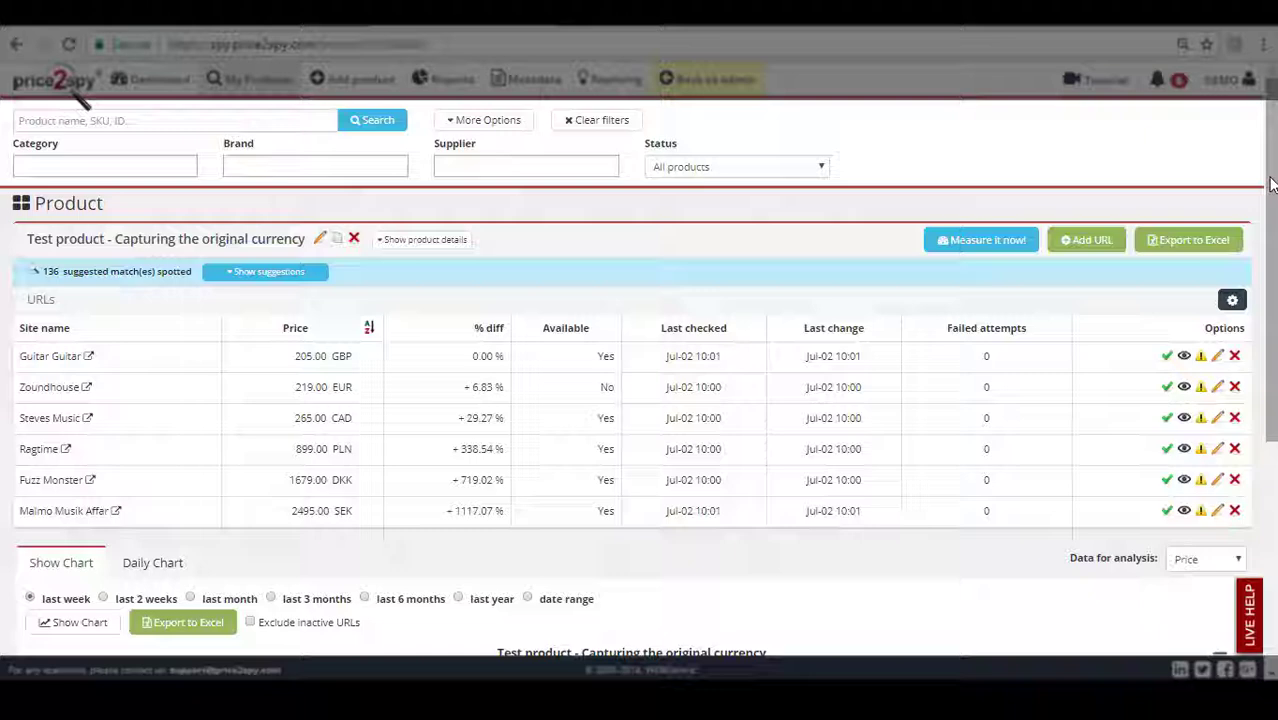
Step: Scroll the list to reveal Test product's GBP, EUR, SEK, DKK, PLN and CAD variants
drag(1270, 190, 1273, 222)
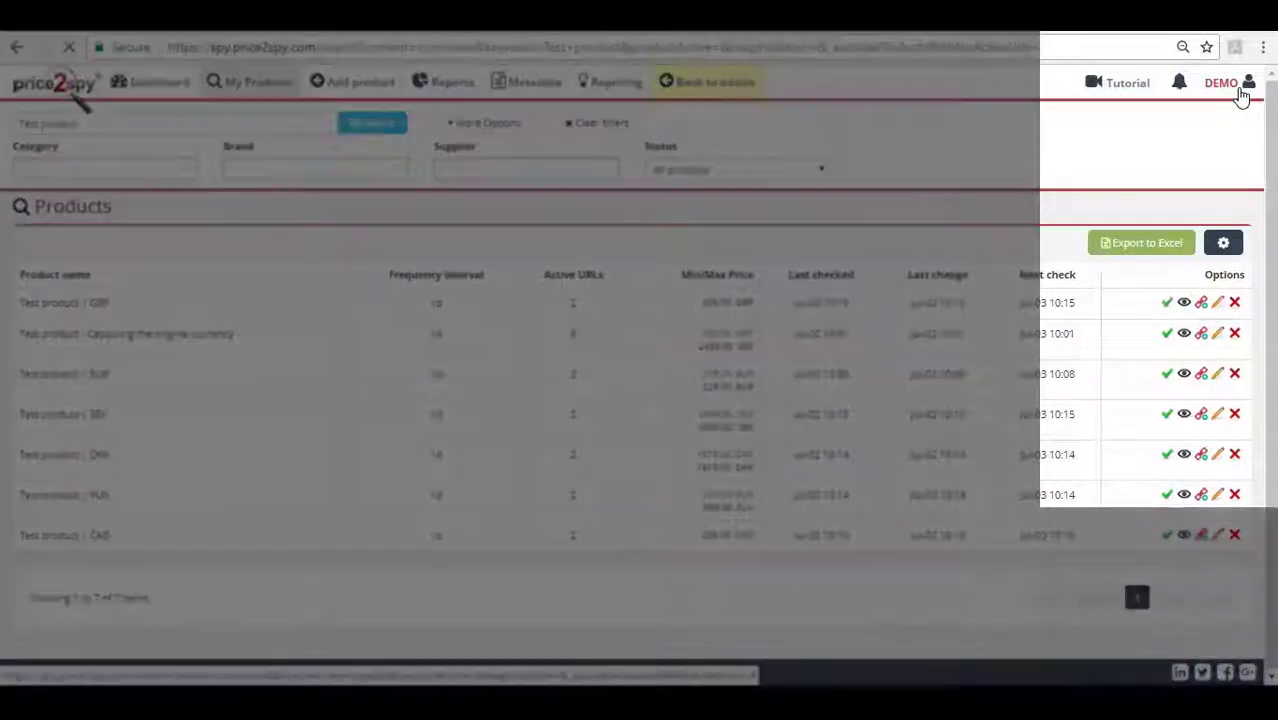
Step: Go to Account settings > Currency rates and list the My currency options
click(1243, 88)
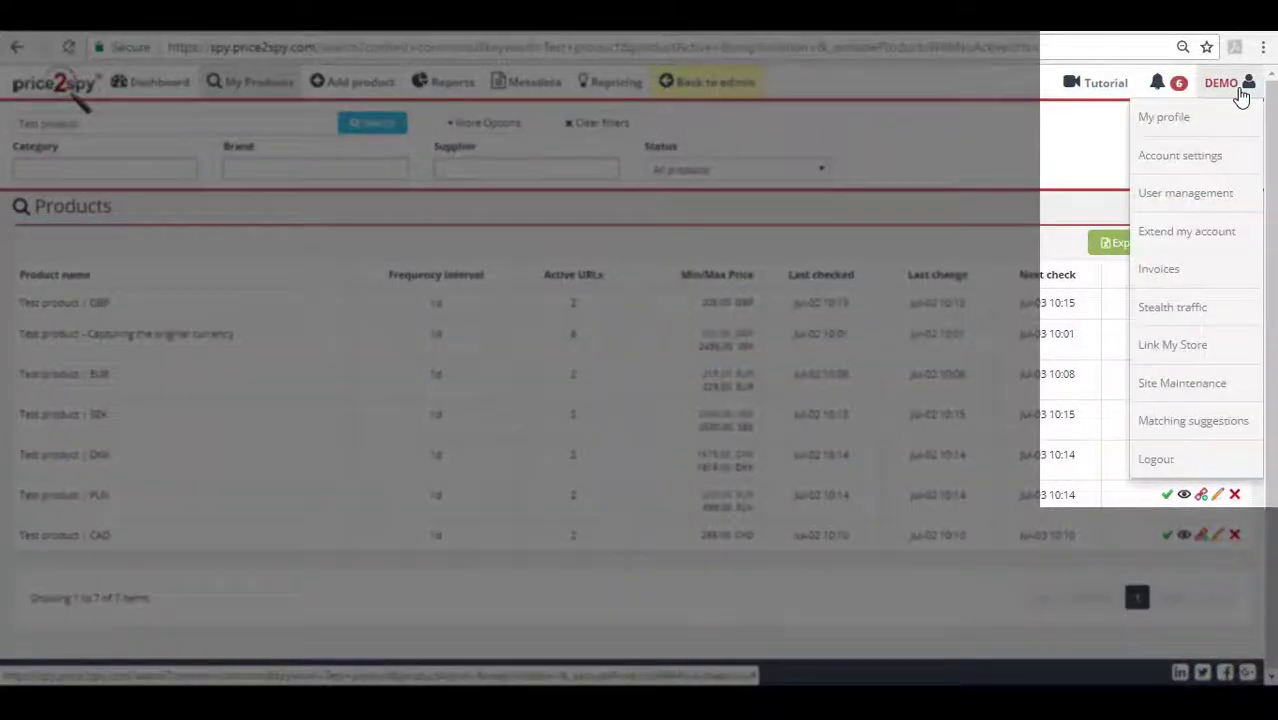
click(1220, 158)
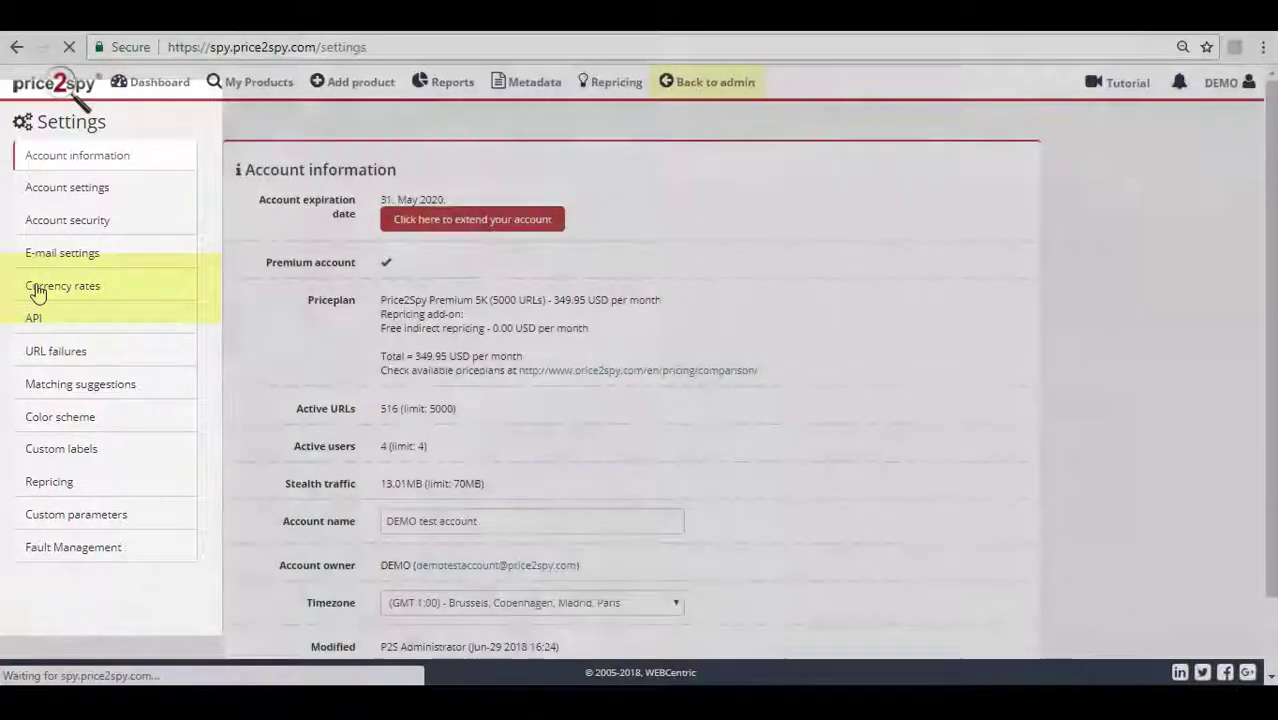
click(37, 287)
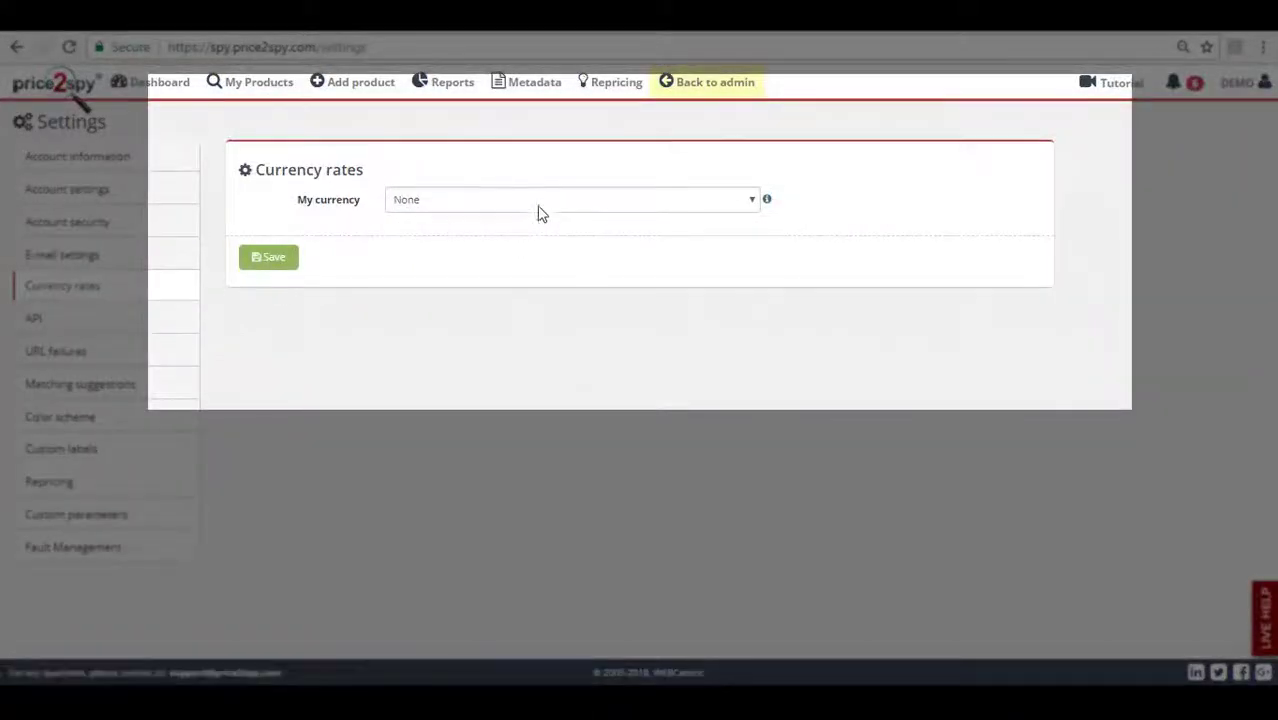
click(545, 203)
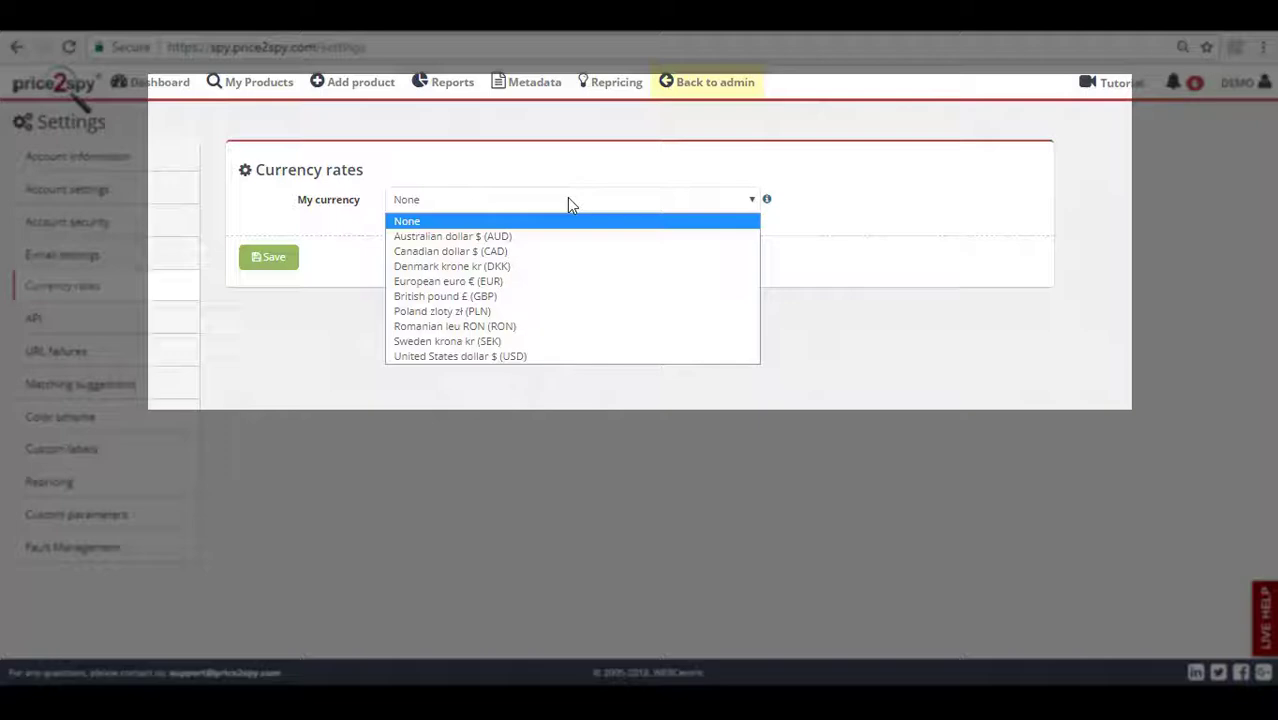
Step: Set My currency to European euro (EUR) and highlight the manual and automatic update options
click(567, 281)
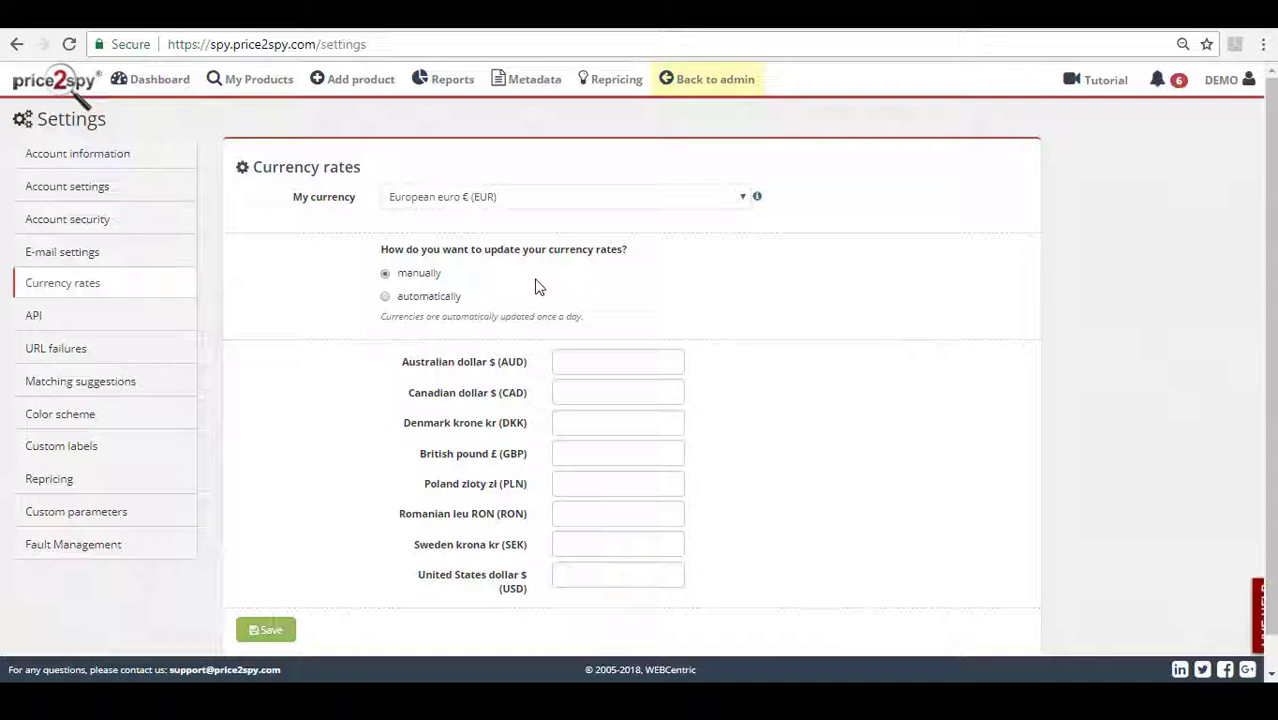
double_click(430, 275)
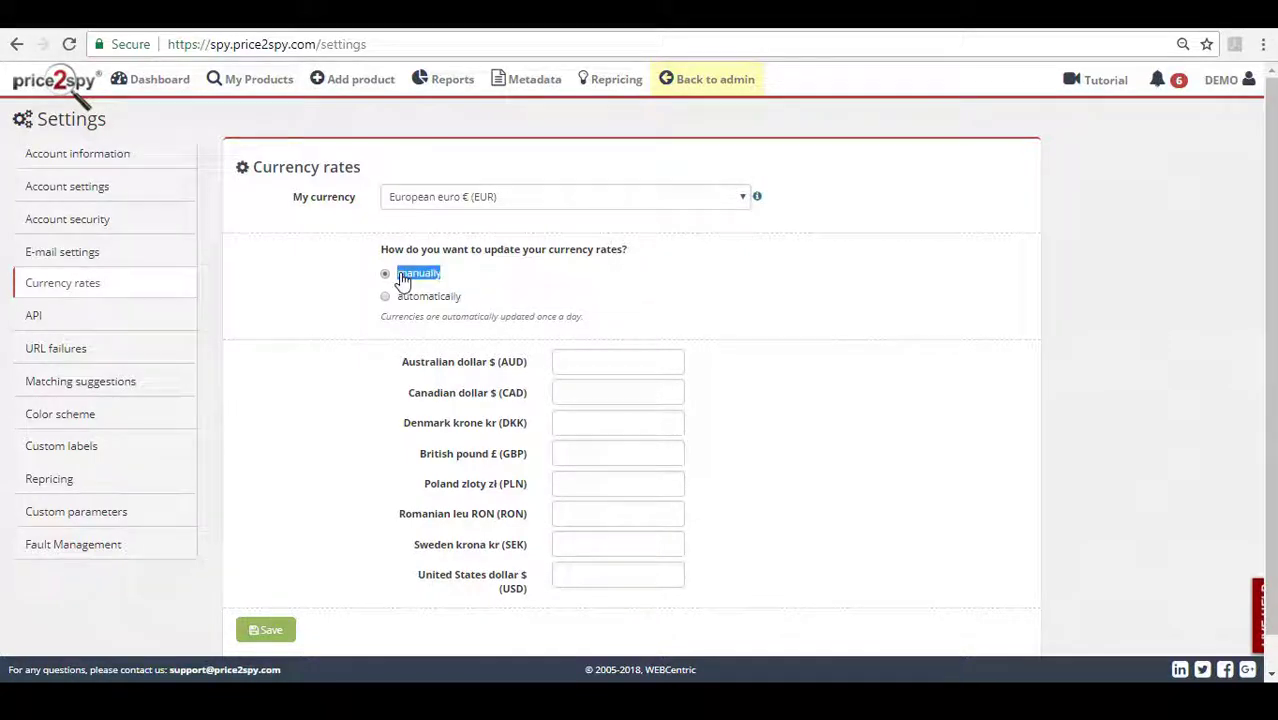
drag(489, 300, 399, 309)
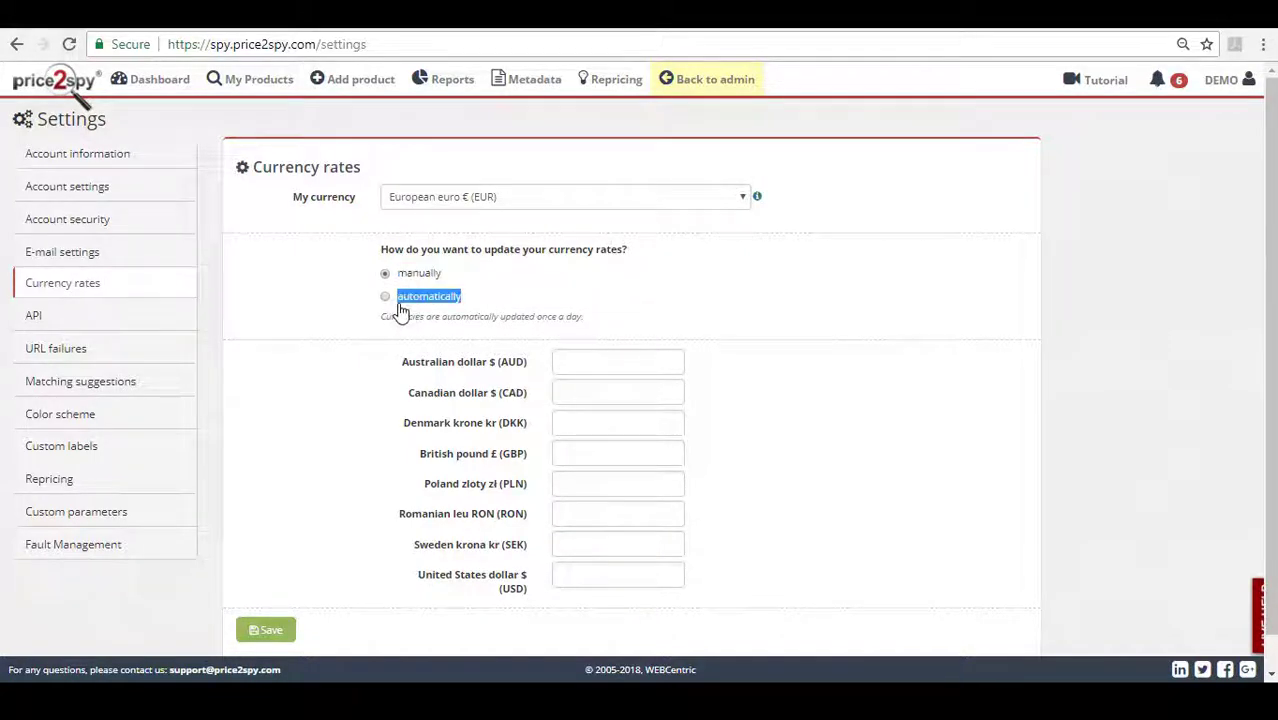
click(522, 303)
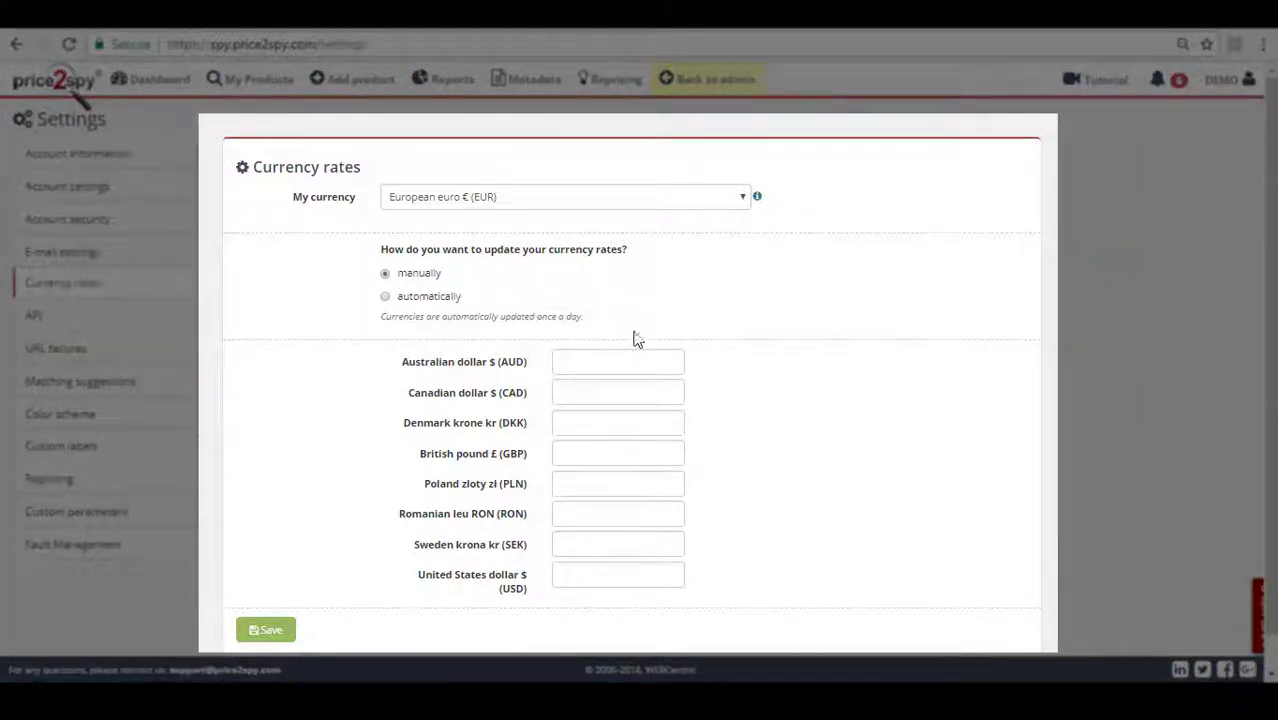
Step: Enter manual rates of AUD 1.25, CAD 1.11 and DKK 1.25
click(638, 365)
text(.25)
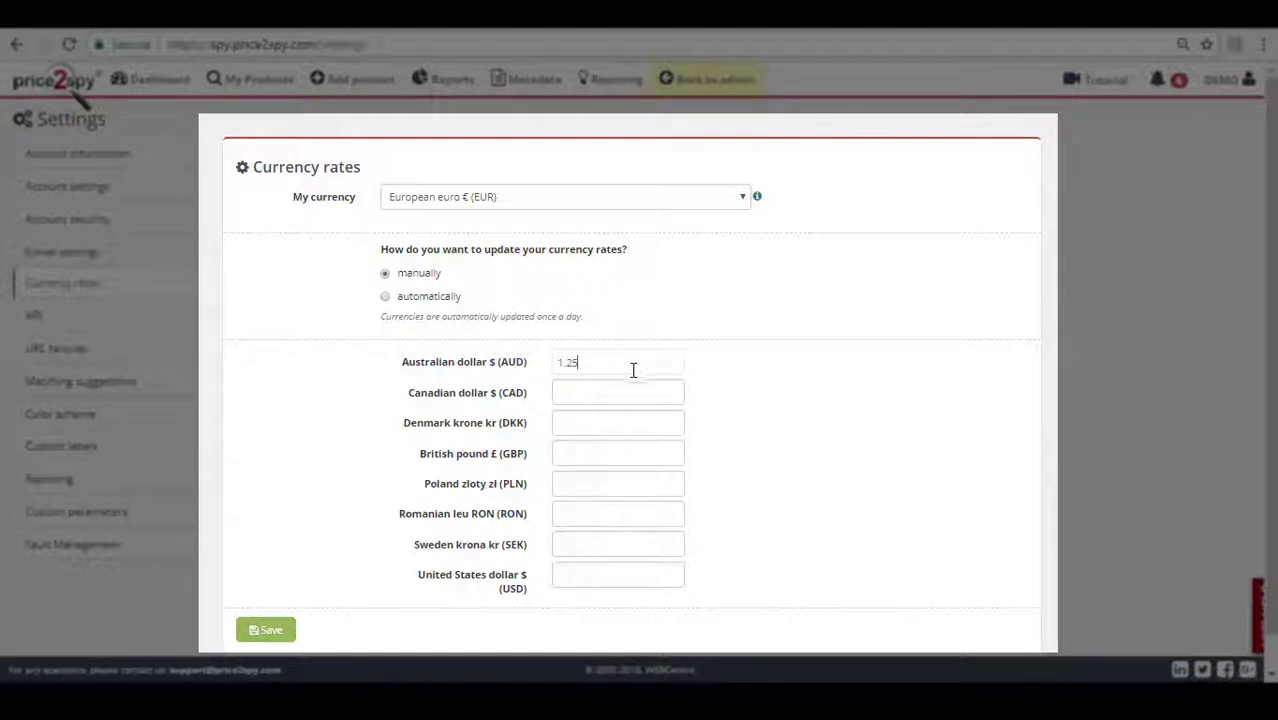
click(615, 384)
text(1.1)
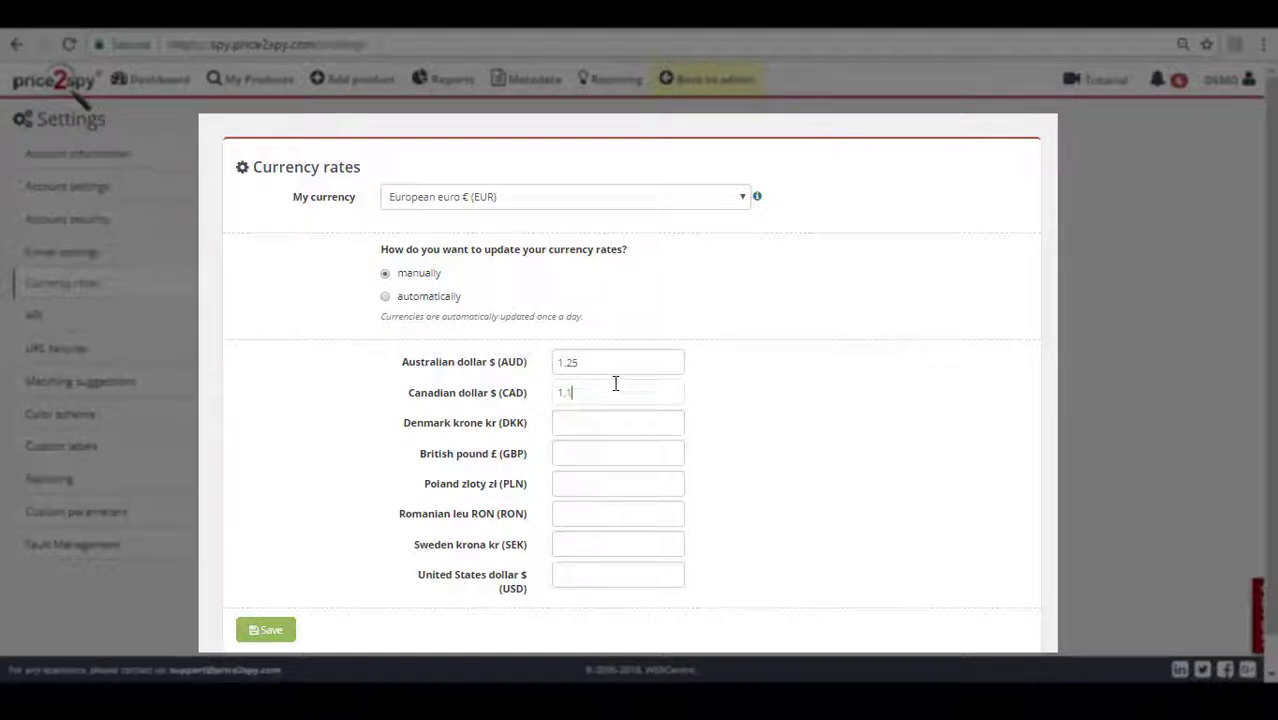
text(1)
click(610, 420)
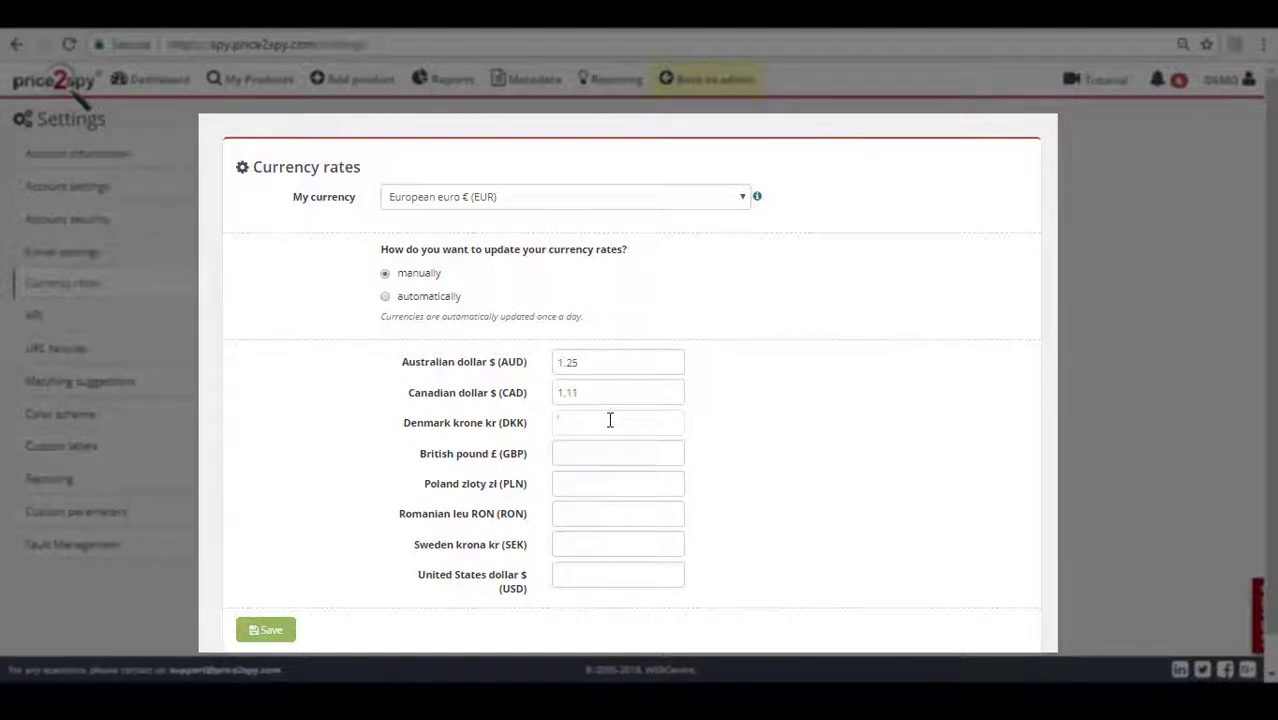
text(1.25)
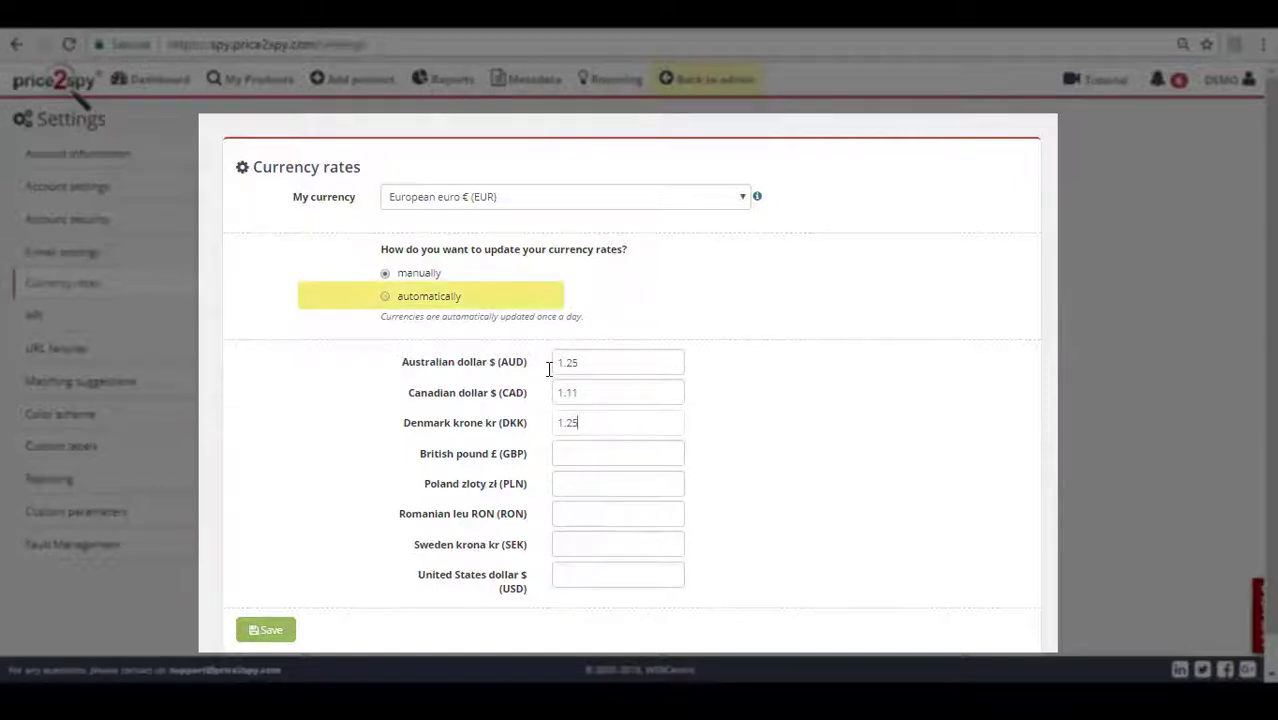
Step: Switch currency rates to automatic updates from the XE service and save the settings
click(446, 297)
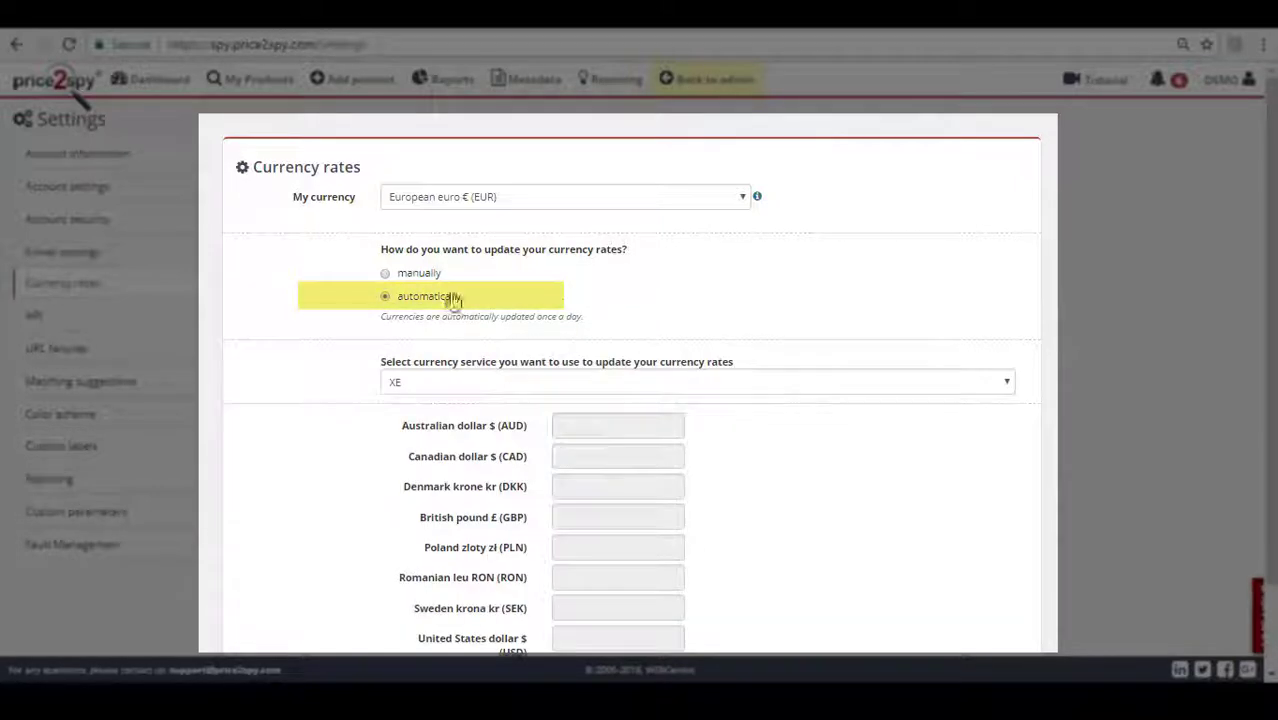
scroll(1040, 330, down, 2)
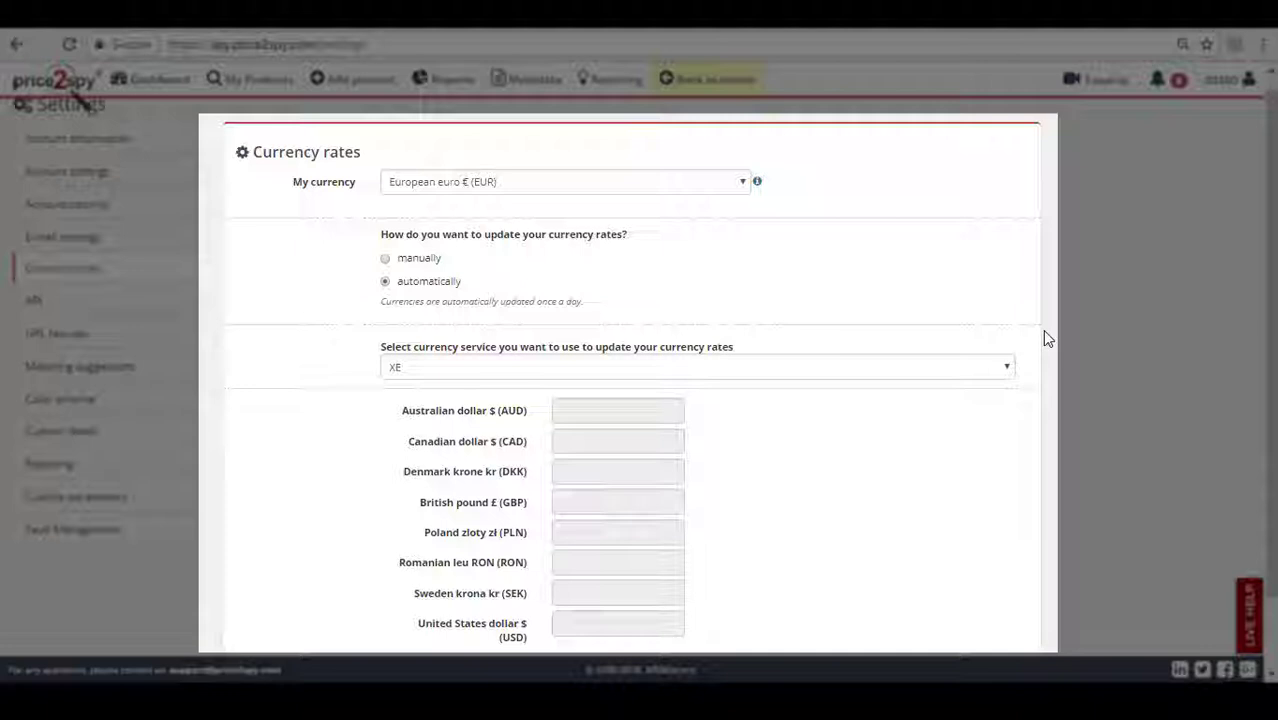
click(996, 297)
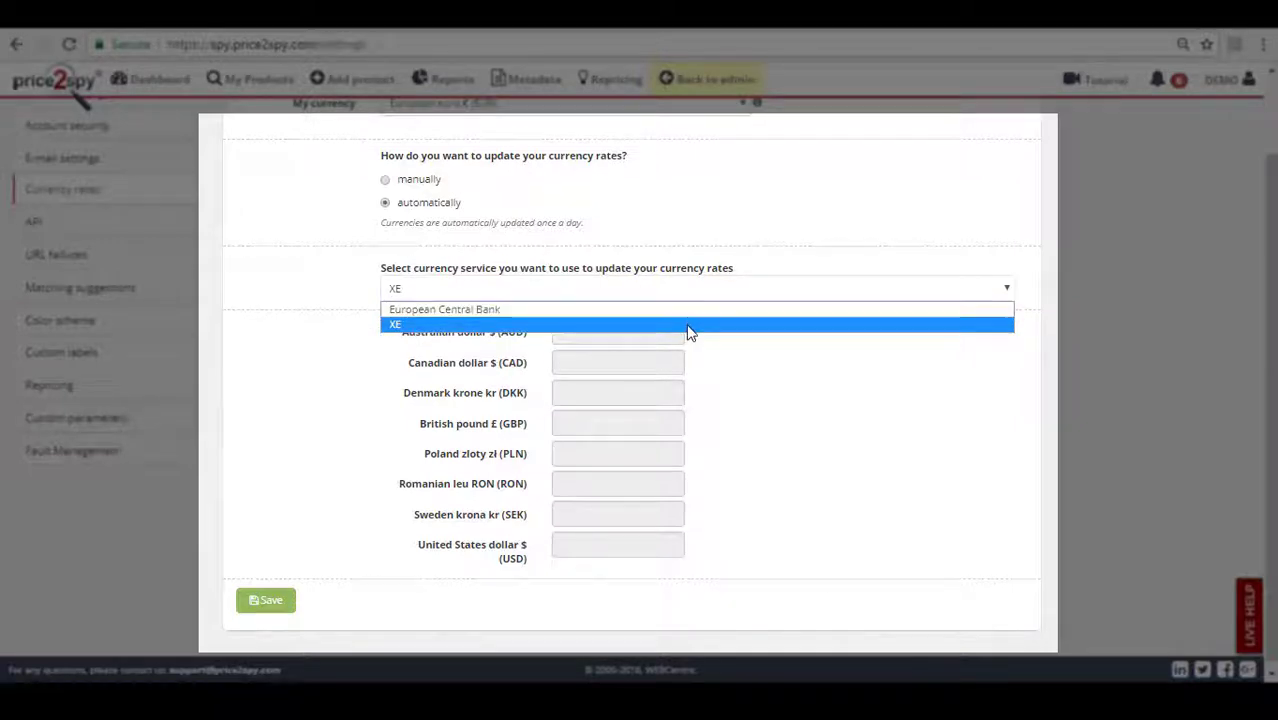
click(688, 332)
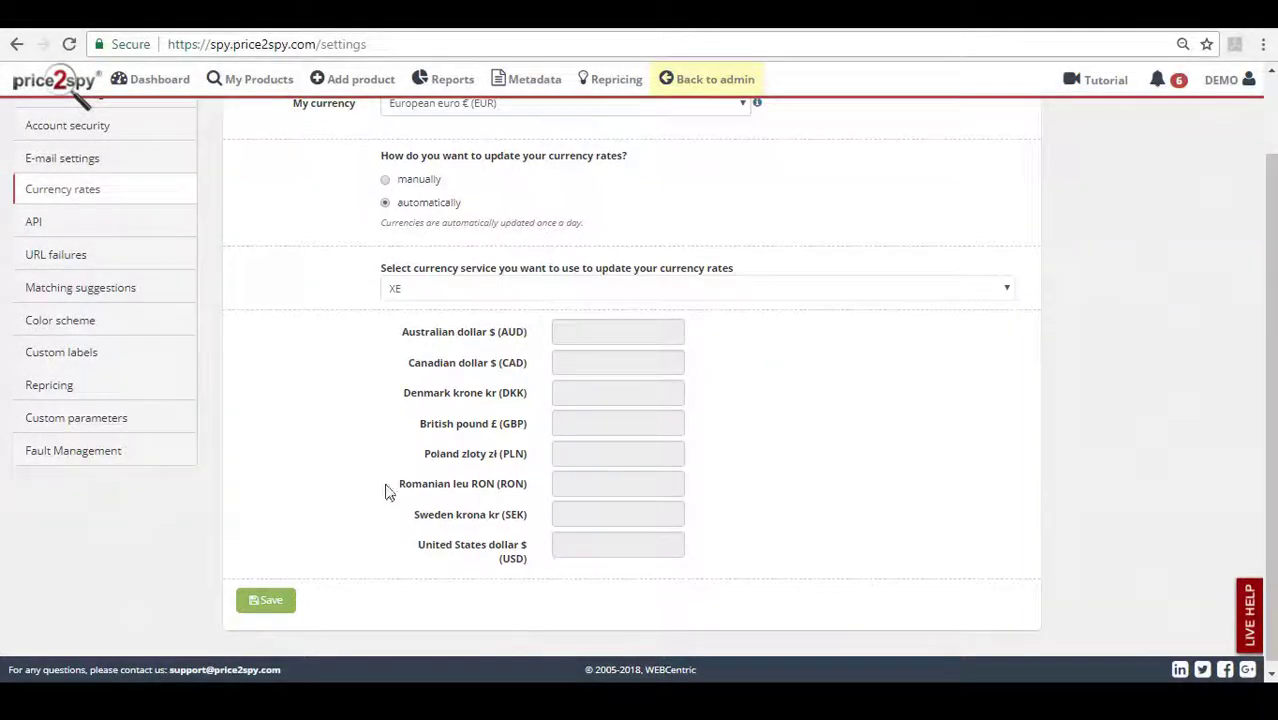
click(265, 600)
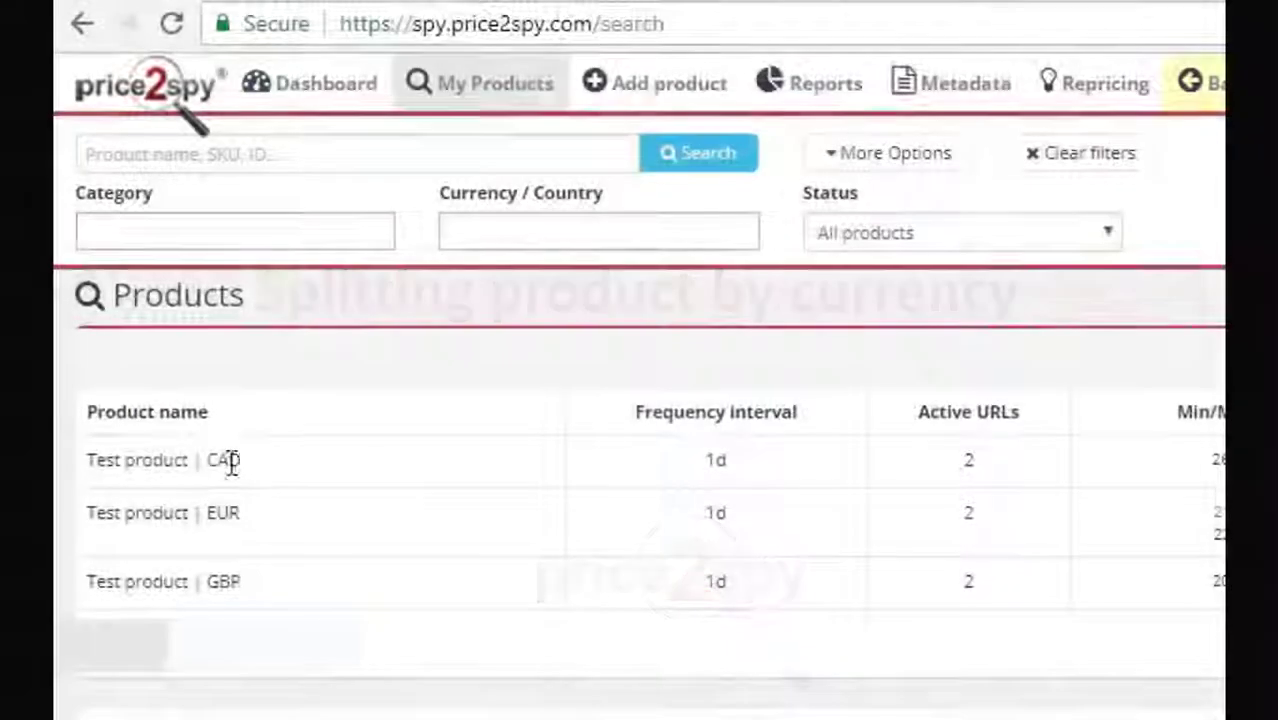
Step: Highlight the CAD, EUR and GBP suffixes on Test product's variant names
double_click(224, 459)
double_click(224, 514)
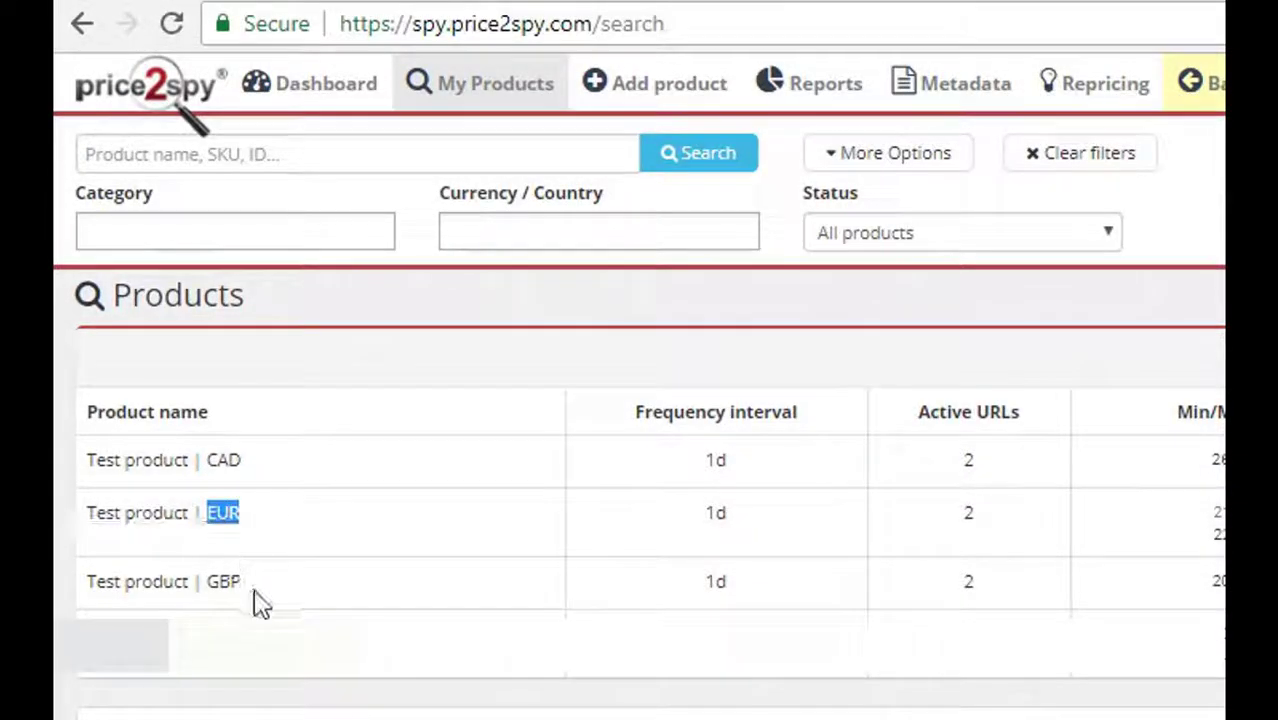
double_click(205, 586)
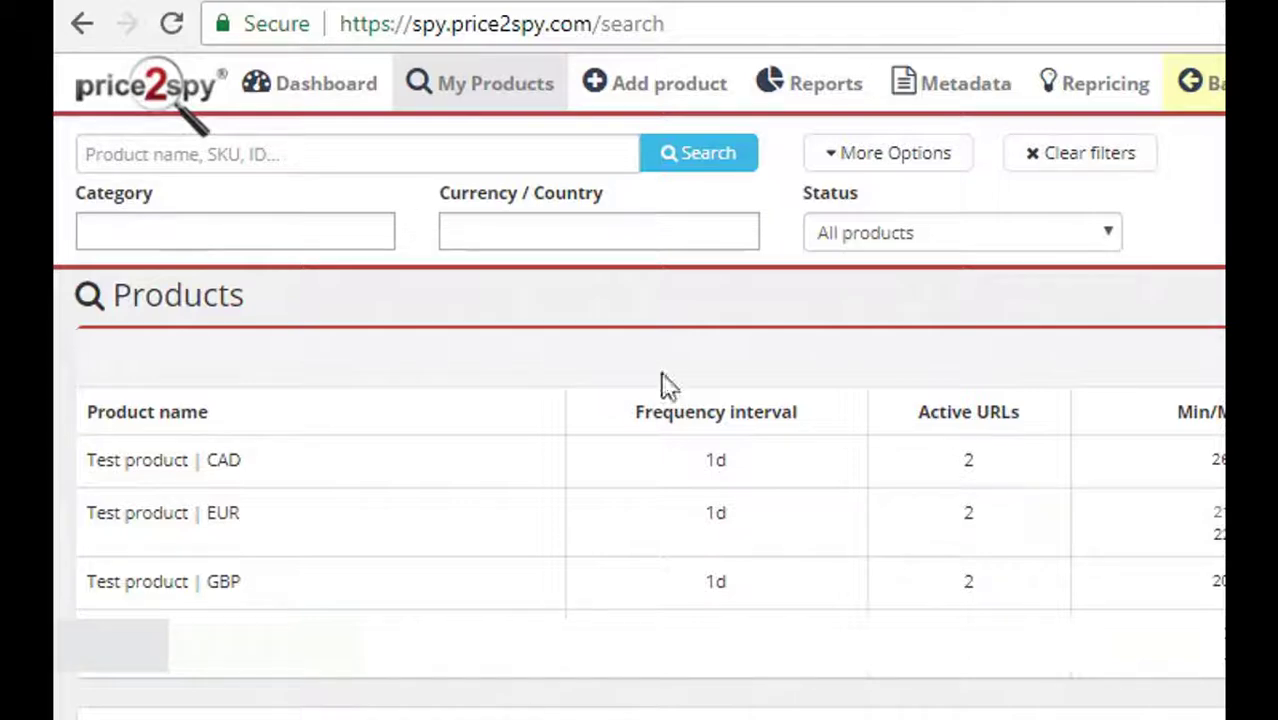
Step: Check the Currency / Country filter, view the CAD variant, then open the EUR variant
click(697, 221)
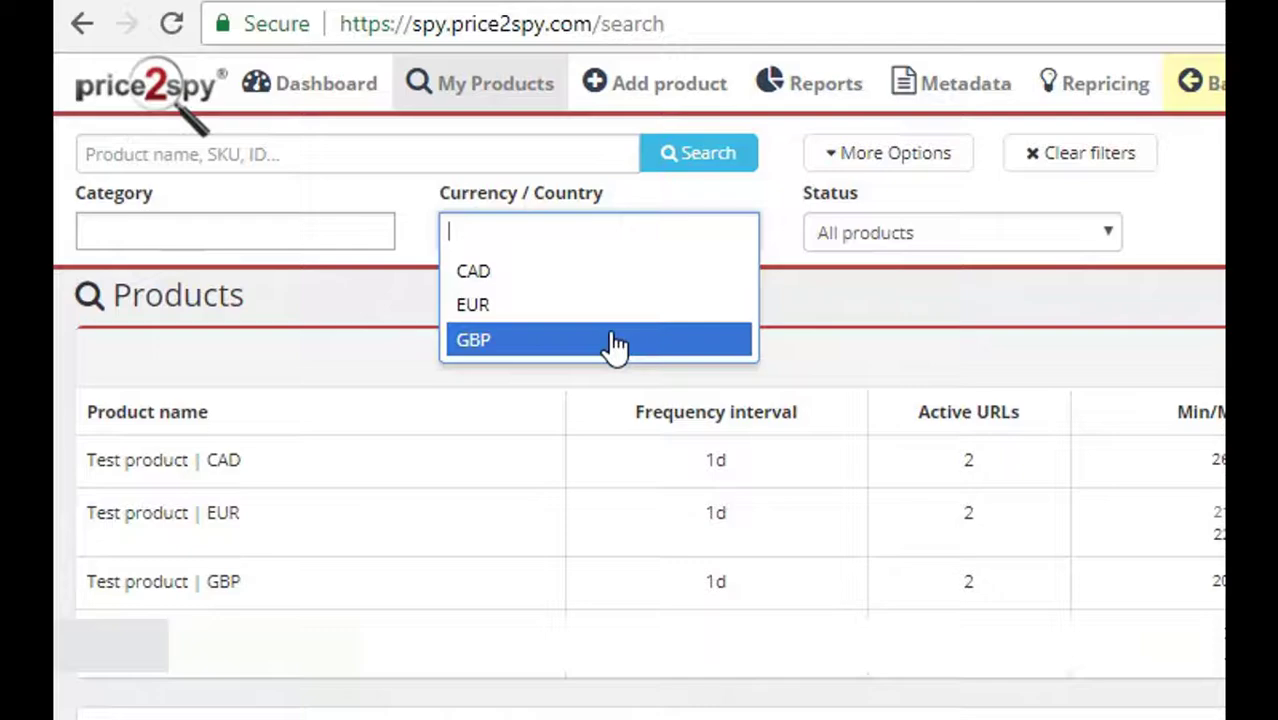
click(633, 240)
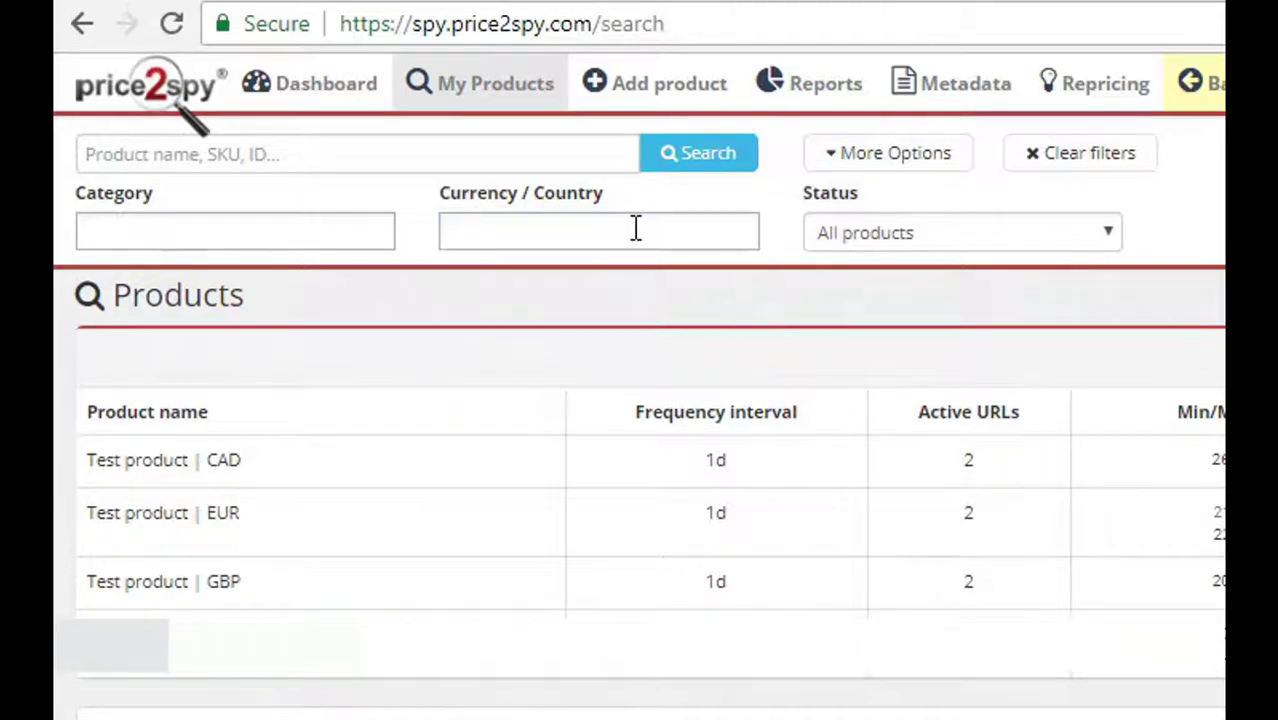
click(214, 474)
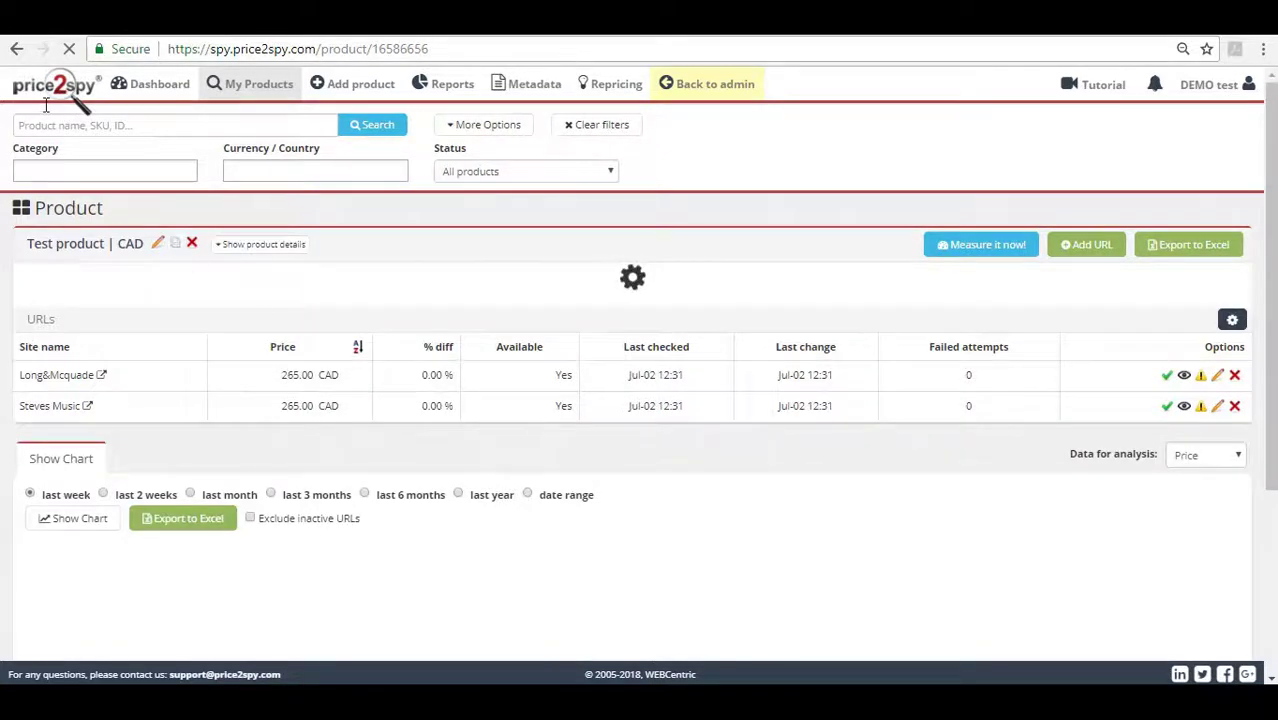
click(16, 48)
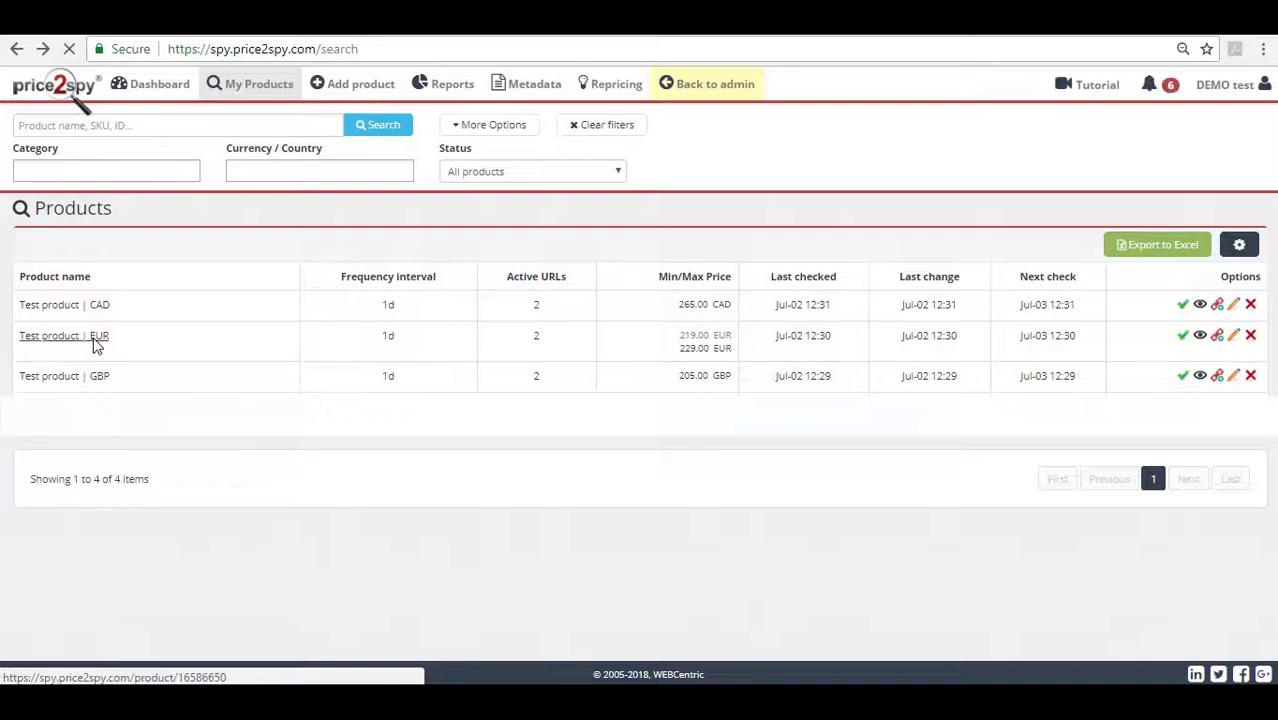
click(96, 340)
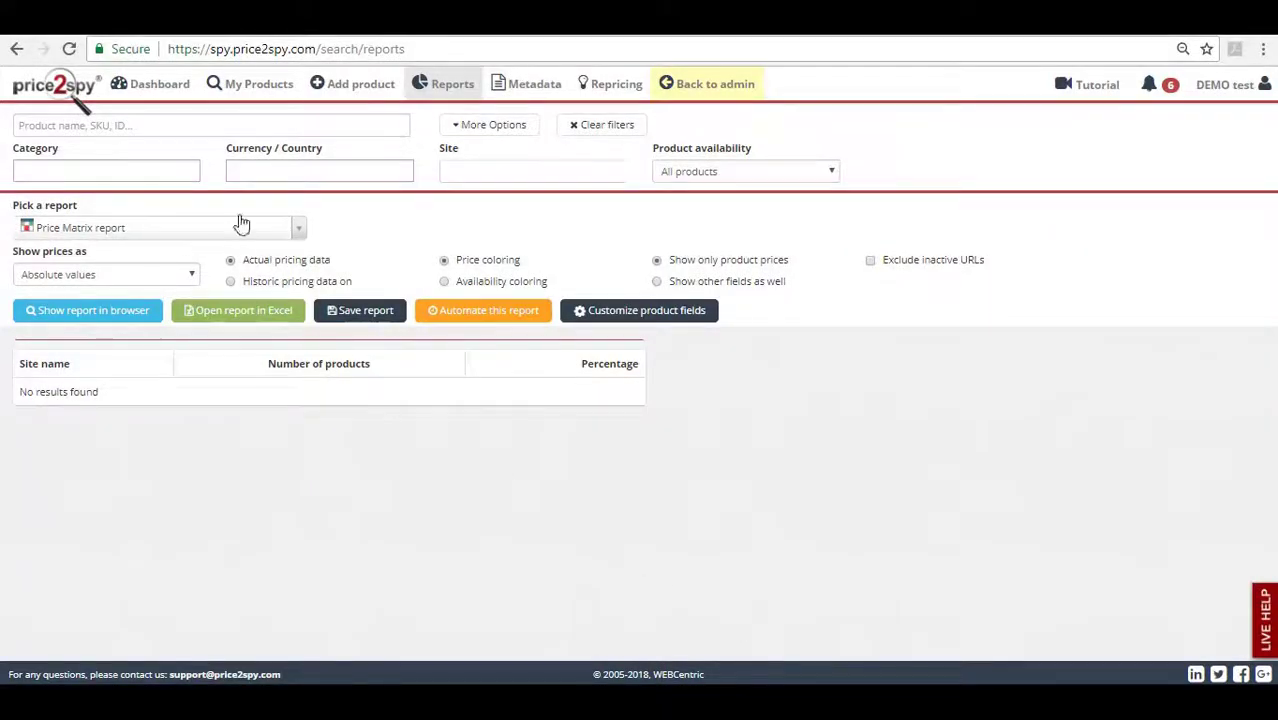
Step: Filter the report to EUR products and inspect the GBP variant's targeted price
click(241, 170)
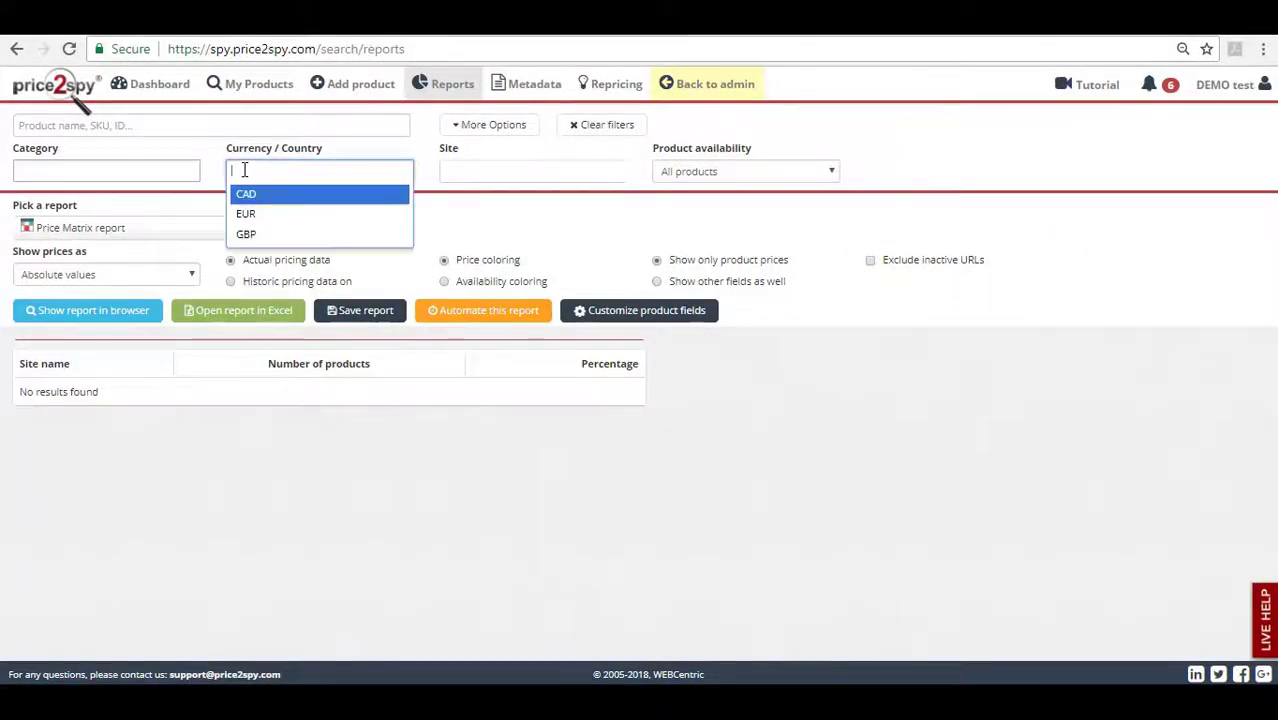
click(279, 213)
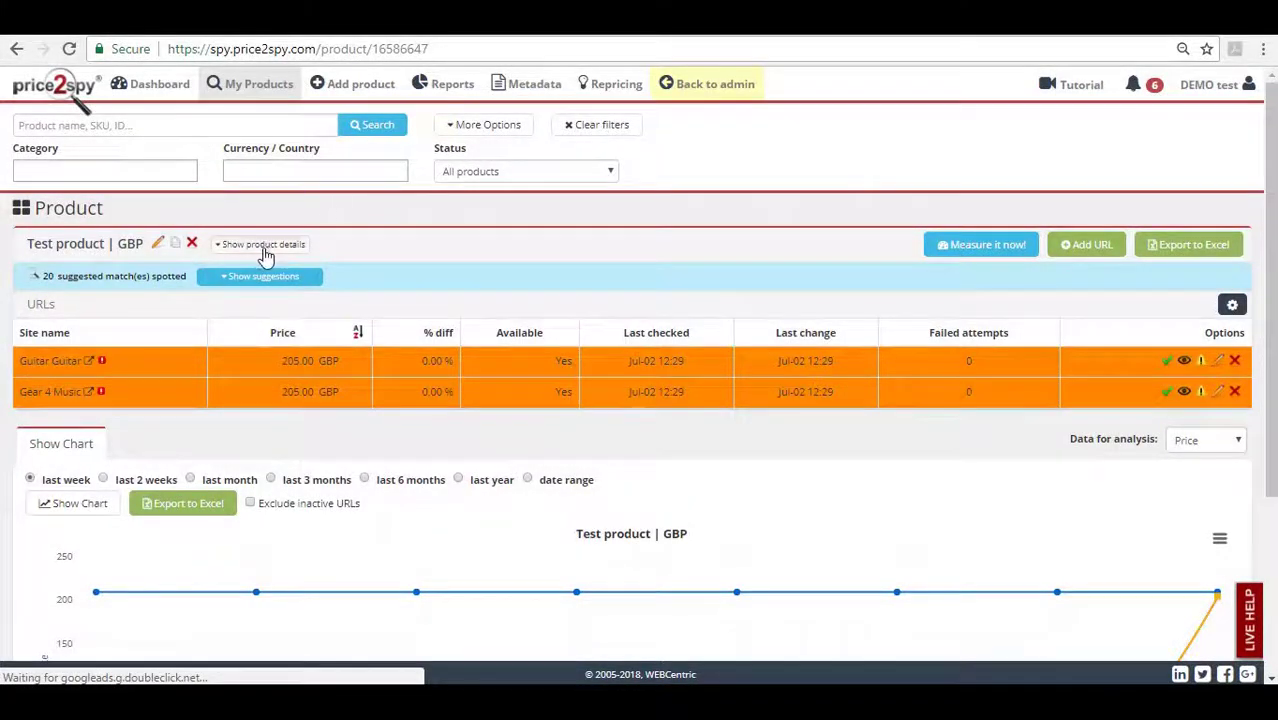
click(264, 255)
drag(380, 288, 339, 288)
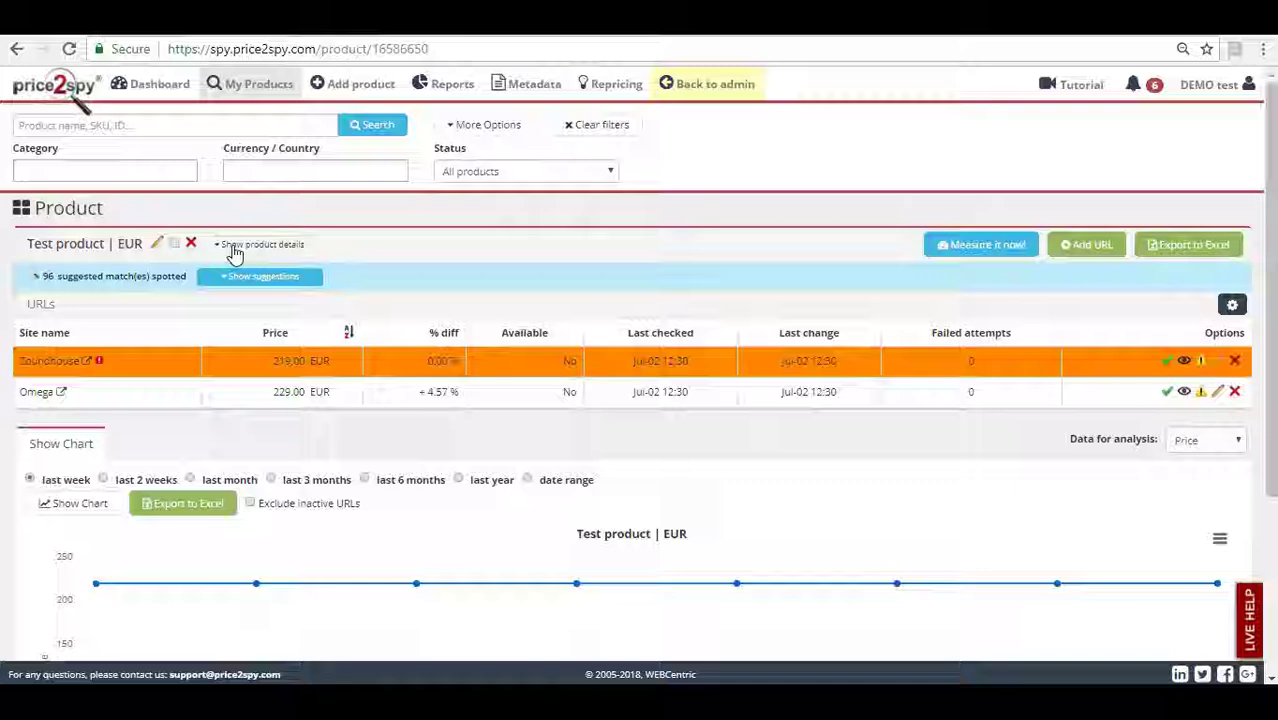
Step: Expand the EUR variant's details to show its 220.00 EUR targeted price
click(233, 250)
drag(382, 290, 340, 290)
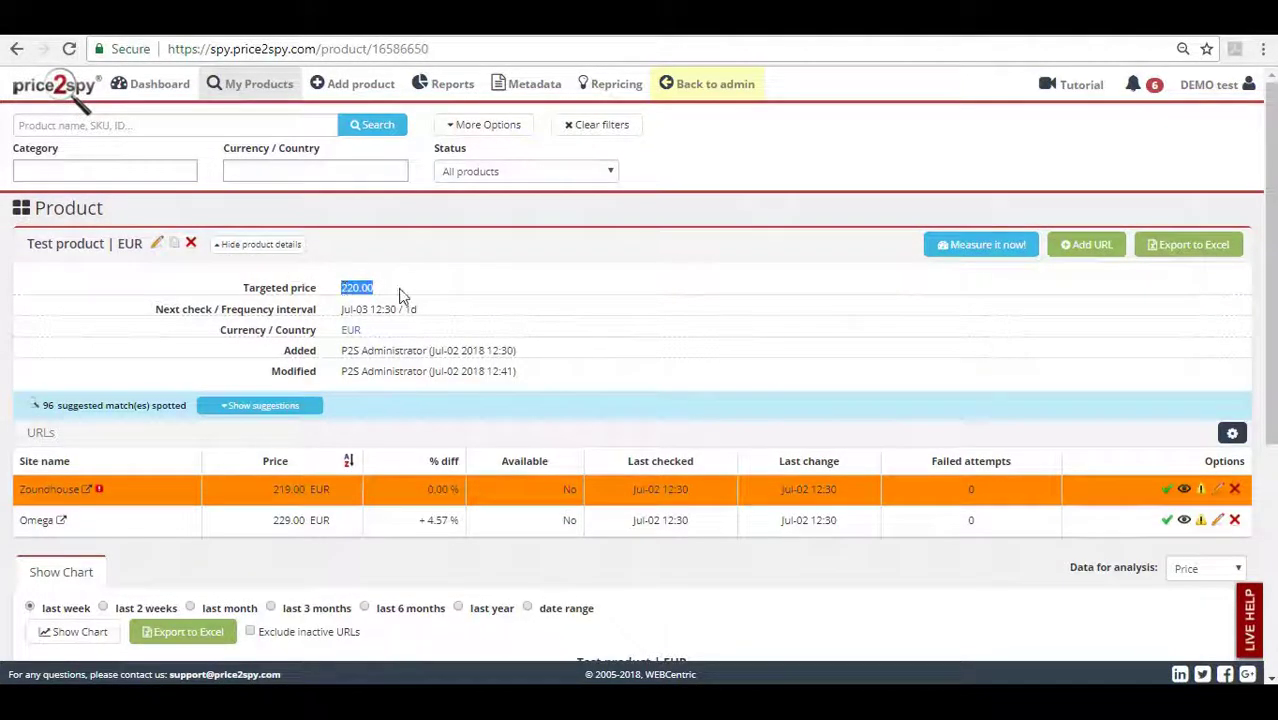
click(397, 300)
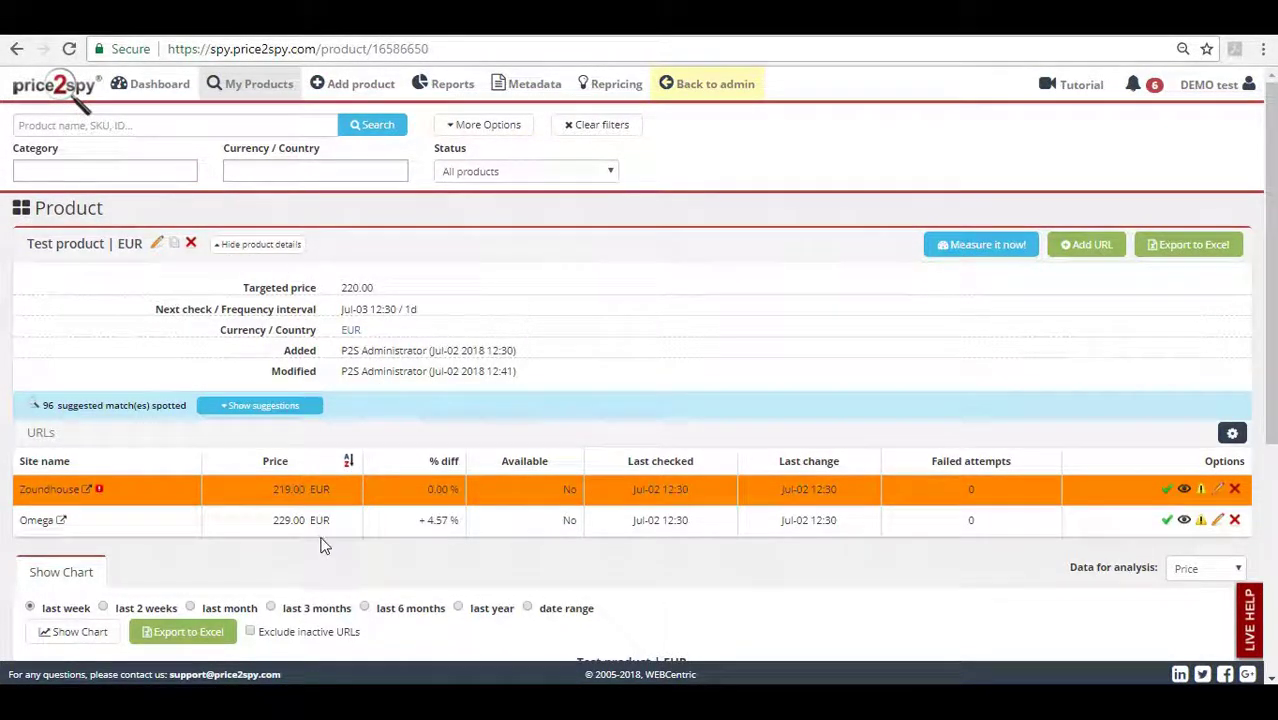